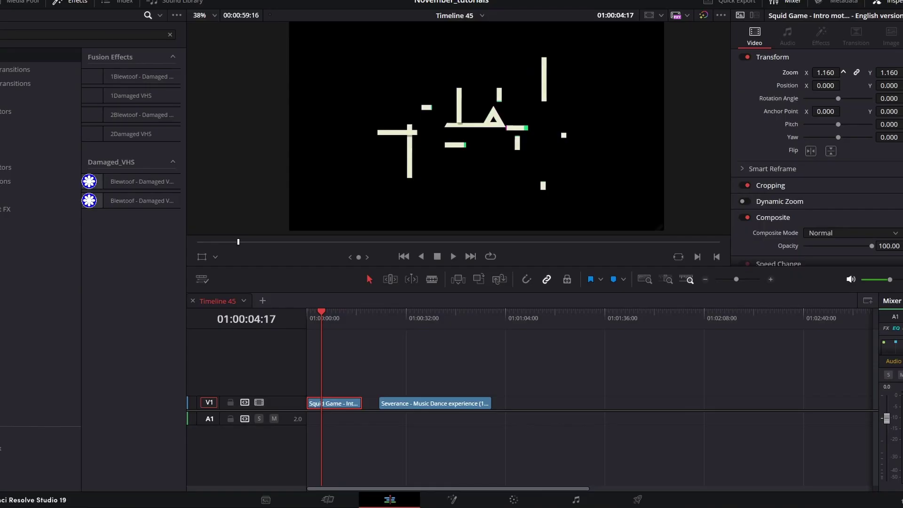
# Turn the Squid Game clip into a compound clip and apply the second Blewtoof Damaged VHS Fusion effect to it
pyautogui.rightClick(327, 403)
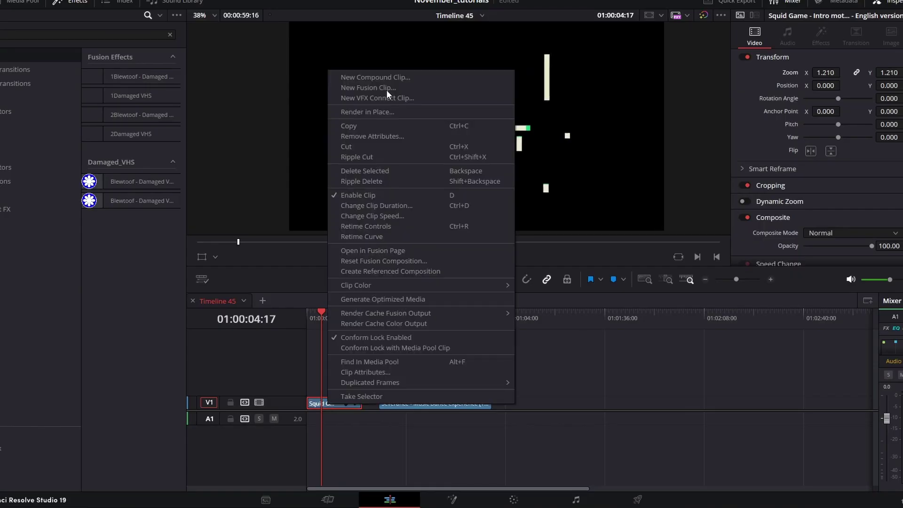
pyautogui.click(376, 78)
pyautogui.click(519, 276)
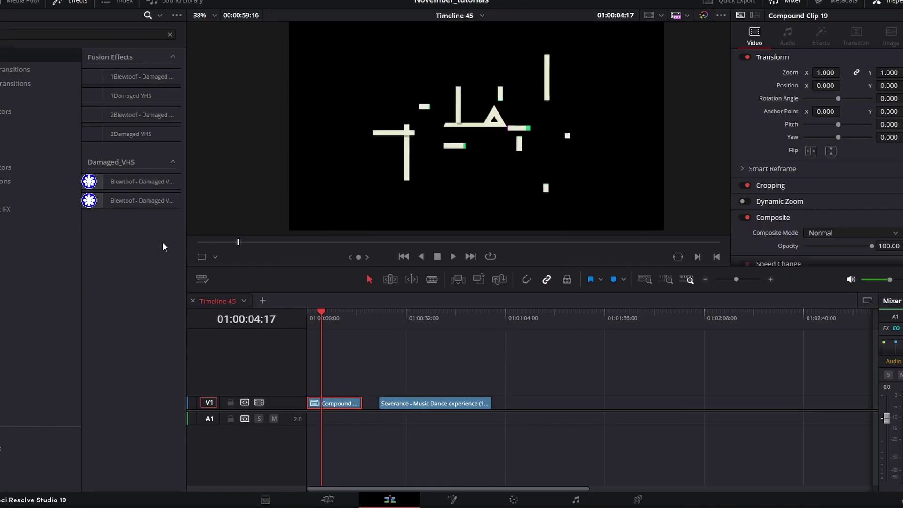
pyautogui.moveTo(108, 205); pyautogui.dragTo(334, 406)
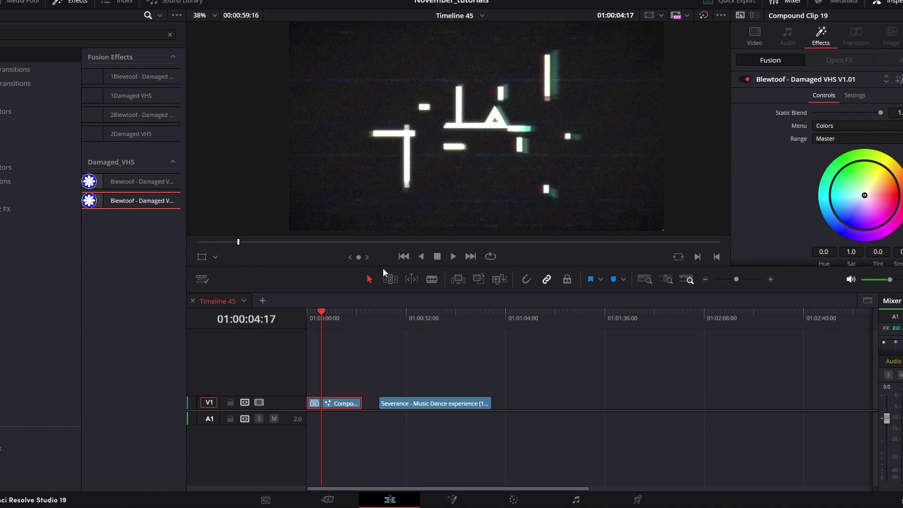
# Play the Squid Game compound clip from its start to examine the Damaged VHS look
pyautogui.moveTo(332, 315); pyautogui.dragTo(307, 321)
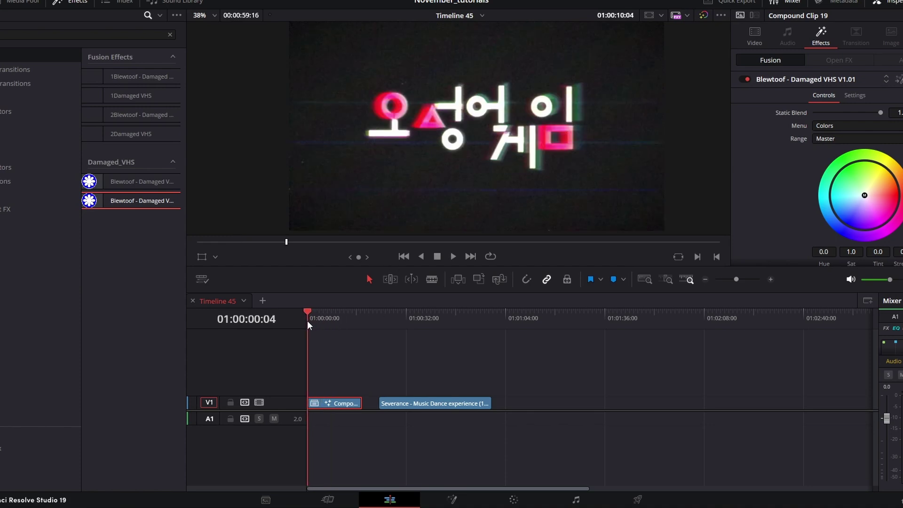
pyautogui.press('space')
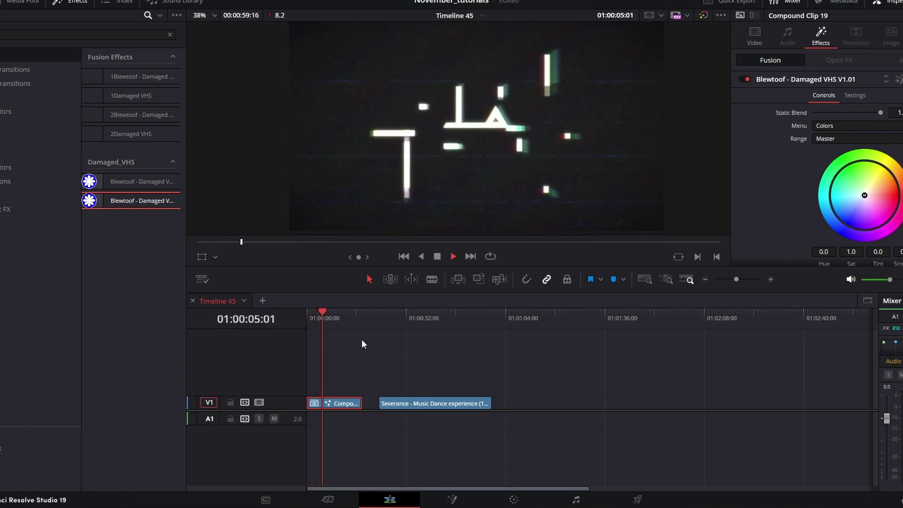
pyautogui.moveTo(325, 319); pyautogui.dragTo(304, 323)
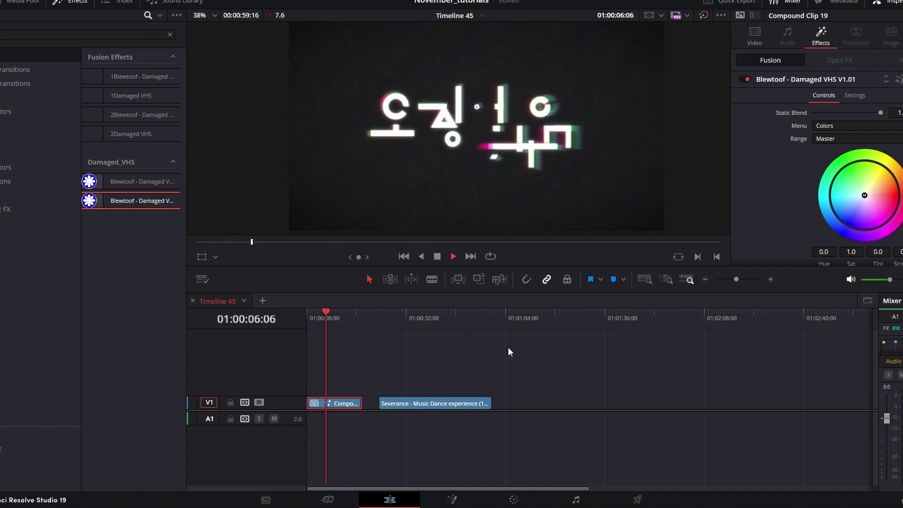
pyautogui.press('space')
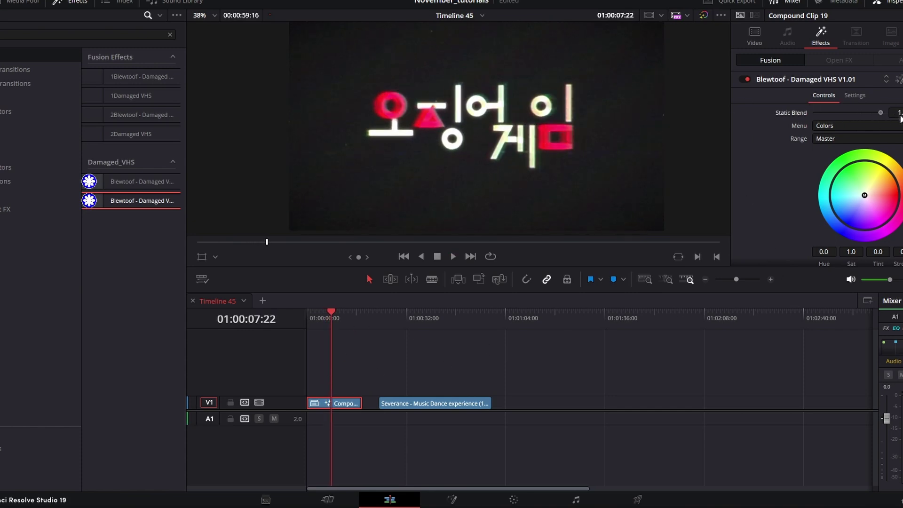
# Tint the effect's master colour towards yellow-green with a tint of about -0.6987 and check it in playback
pyautogui.scroll(-1, 848, 183)
pyautogui.moveTo(864, 165)
pyautogui.mouseDown()
pyautogui.moveTo(843, 170)
pyautogui.moveTo(858, 150)
pyautogui.mouseUp()
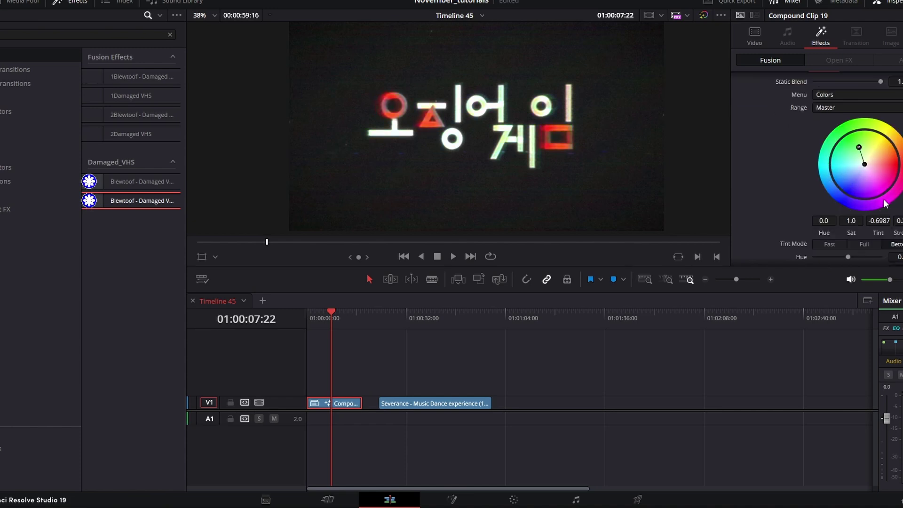
pyautogui.press('space')
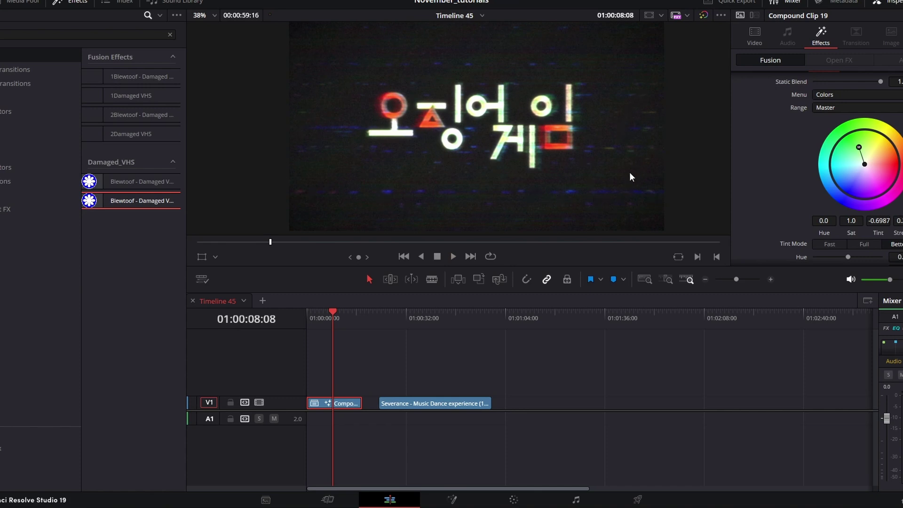
# Try a lower gamma with altered gain and stronger contrast on the VHS effect, and preview the clip
pyautogui.scroll(-4, 838, 165)
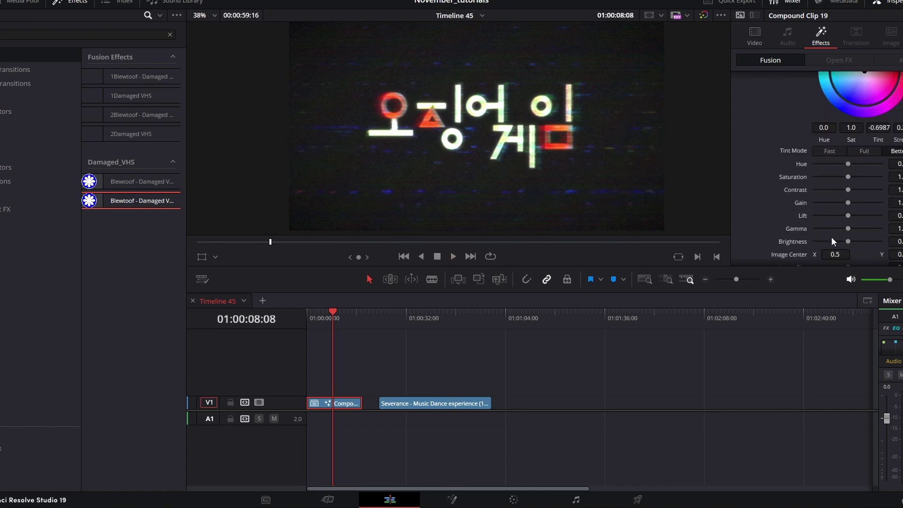
pyautogui.moveTo(847, 227); pyautogui.dragTo(857, 203)
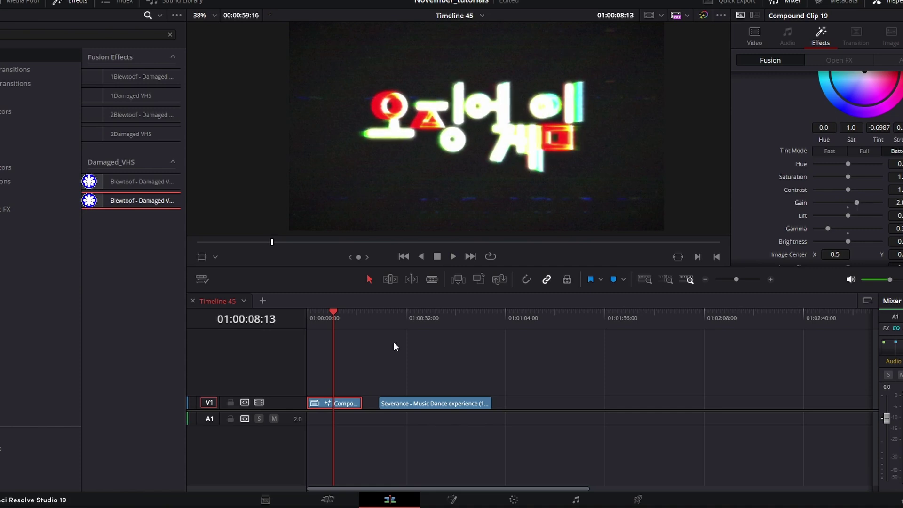
pyautogui.moveTo(321, 320); pyautogui.dragTo(315, 320)
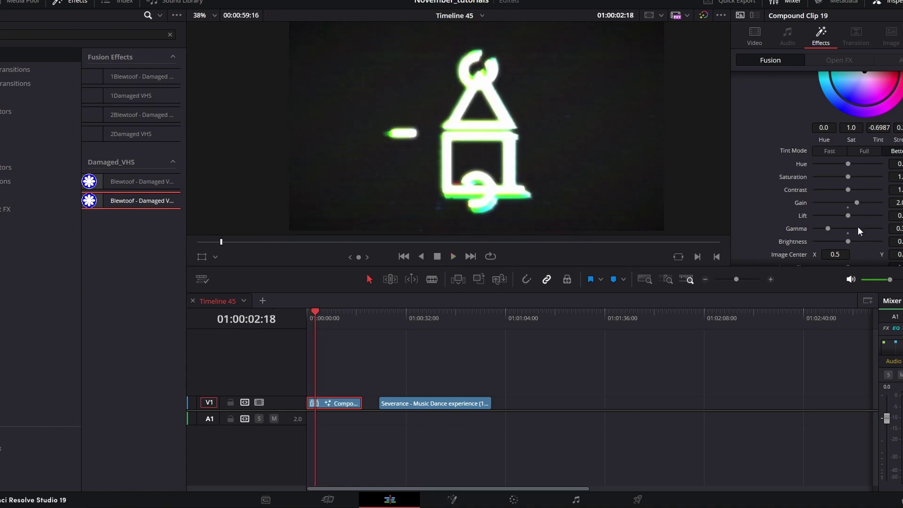
pyautogui.moveTo(857, 206); pyautogui.dragTo(873, 190)
pyautogui.press('space')
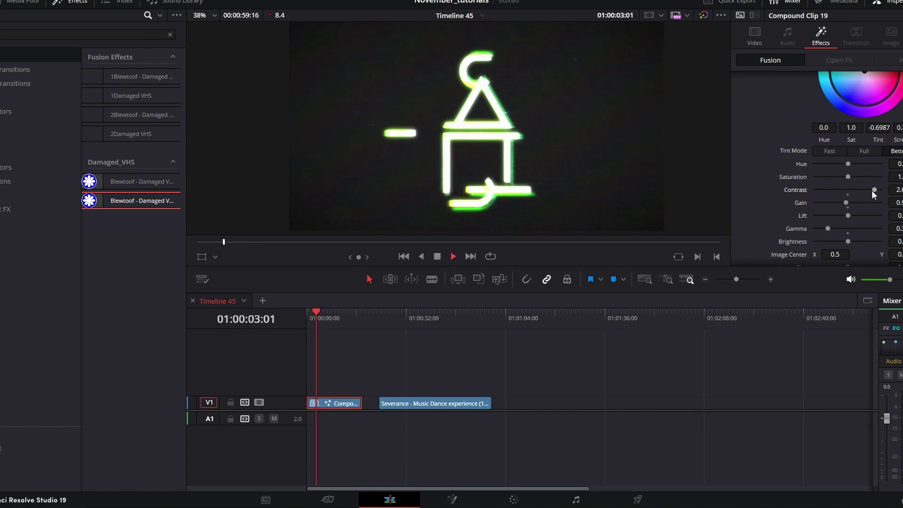
pyautogui.press('space')
# Undo the gain and contrast changes and reset the effect's gamma to its default
pyautogui.hotkey('ctrl', 'z')
pyautogui.hotkey('ctrl', 'z')
pyautogui.hotkey('ctrl', 'z')
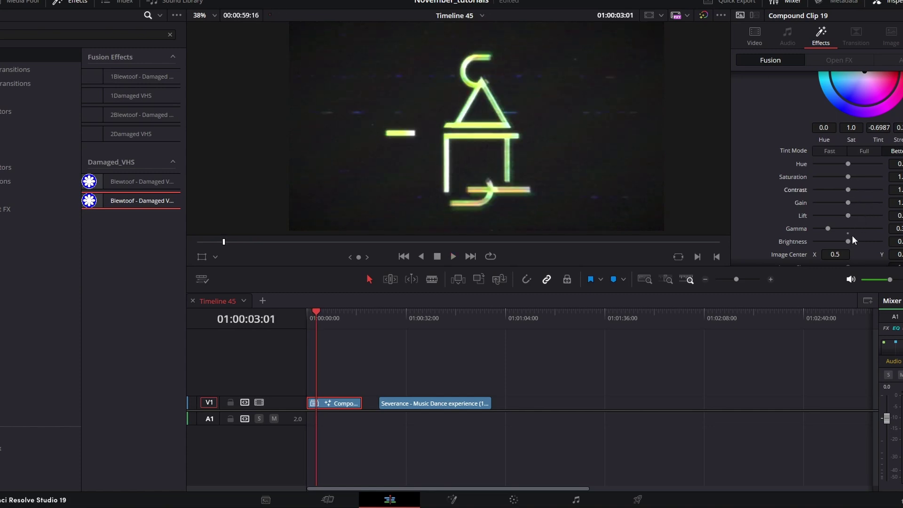
pyautogui.doubleClick(848, 230)
# Try a larger Image Size on the VHS effect and preview it in playback
pyautogui.scroll(-3, 815, 200)
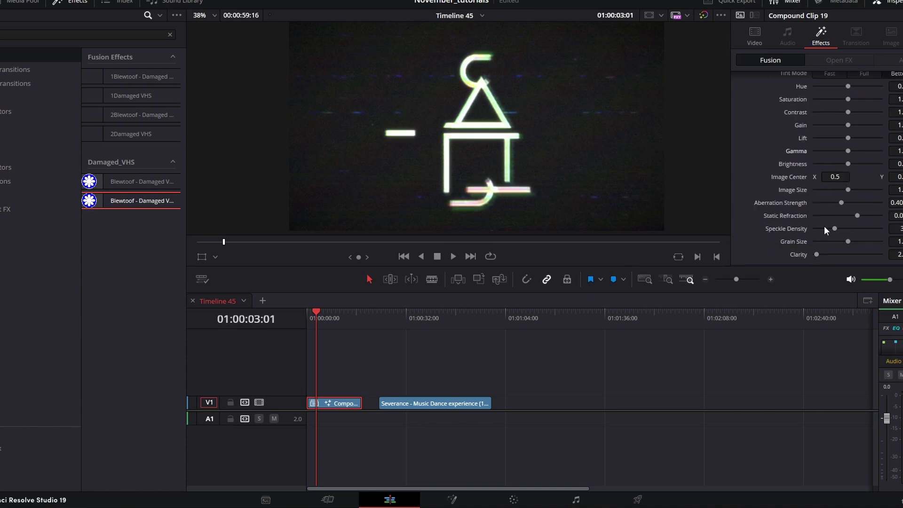
pyautogui.moveTo(844, 191); pyautogui.dragTo(850, 192)
pyautogui.press('space')
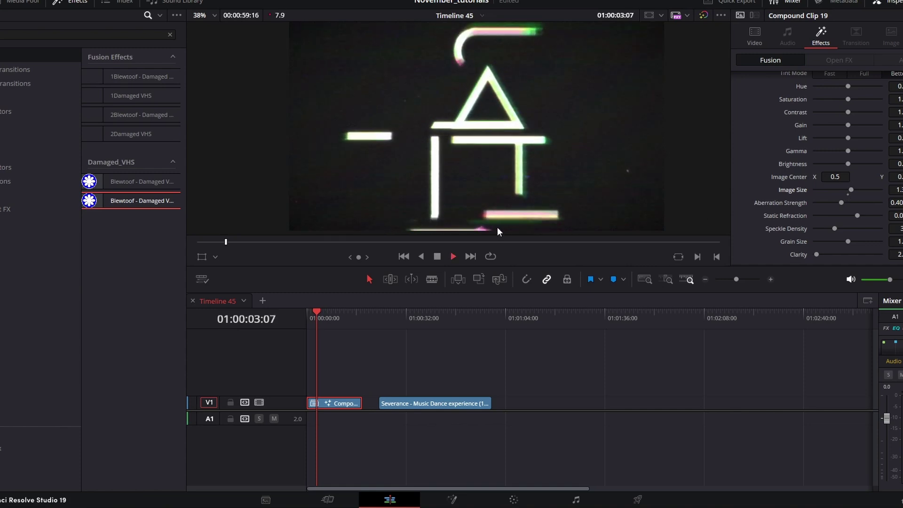
pyautogui.press('space')
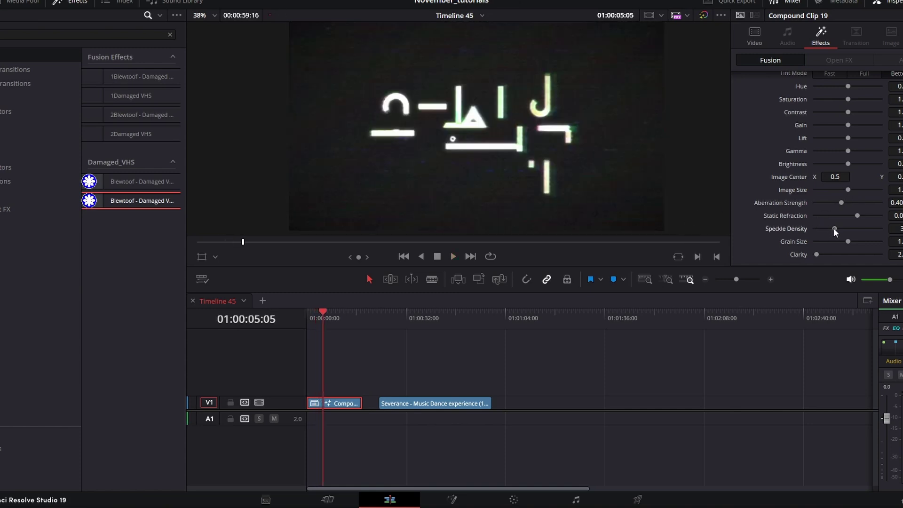
# Try a higher Speckle Density, preview it in playback and undo the change
pyautogui.moveTo(854, 230); pyautogui.dragTo(850, 232)
pyautogui.press('space')
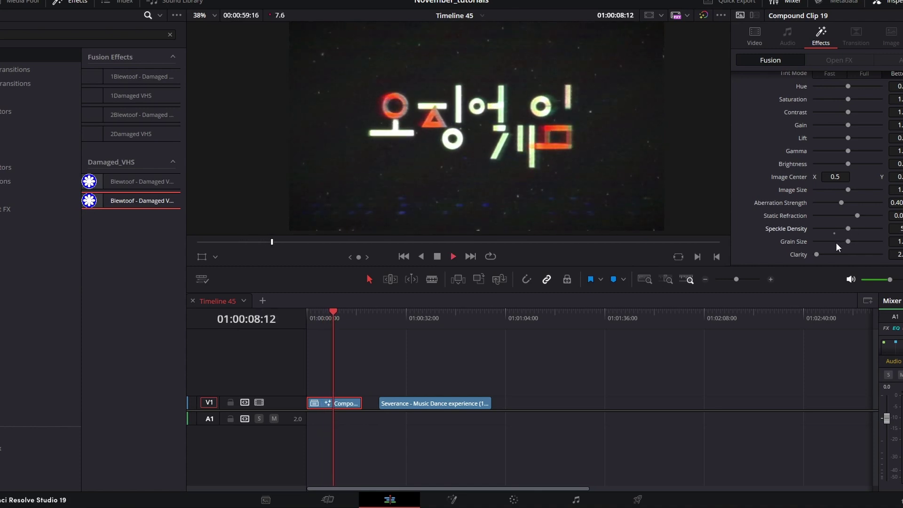
pyautogui.press('space')
pyautogui.hotkey('ctrl', 'z')
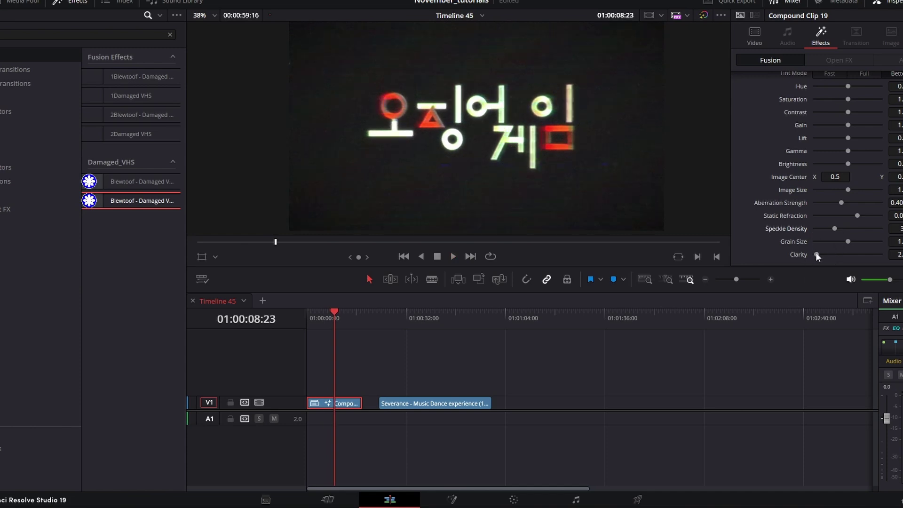
# Try the lowest Clarity on the effect, inspect the lettering up close, and restore the Clarity
pyautogui.moveTo(816, 252); pyautogui.dragTo(809, 255)
pyautogui.scroll(1, 494, 126)
pyautogui.scroll(6, 495, 126)
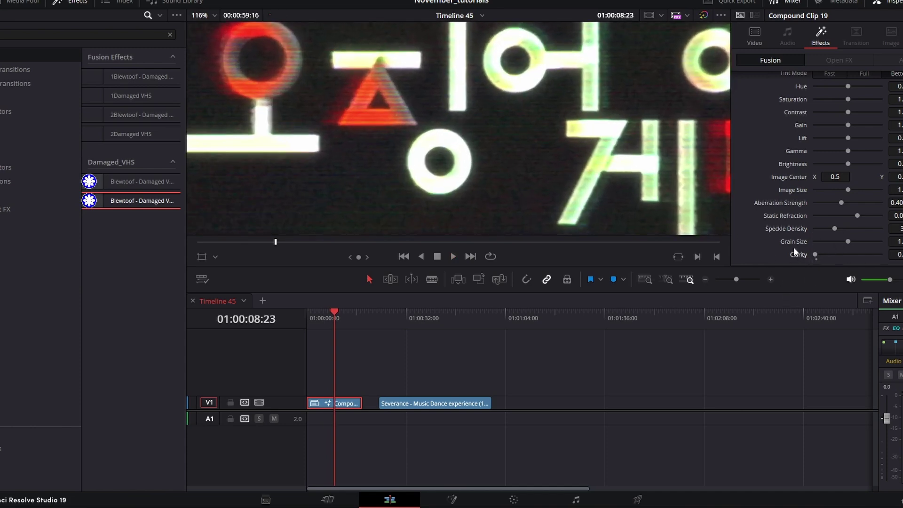
pyautogui.moveTo(483, 120); pyautogui.dragTo(589, 204)
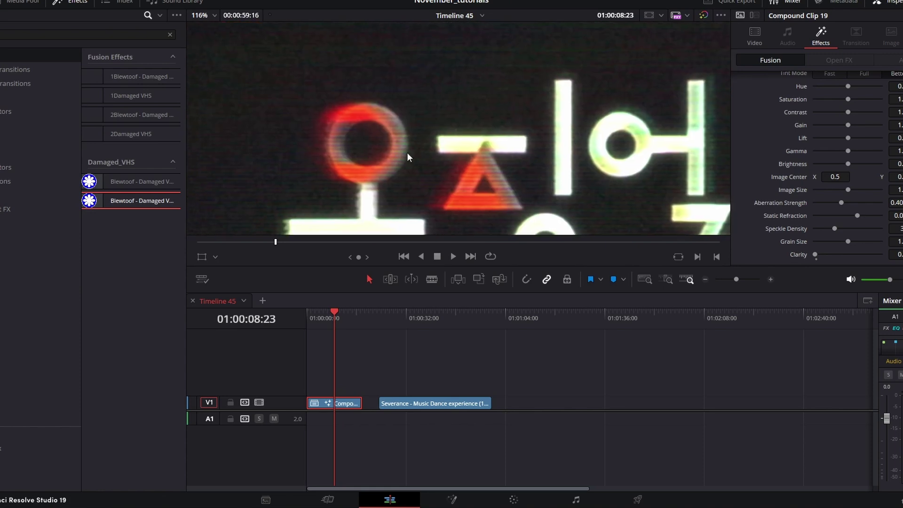
pyautogui.moveTo(597, 145); pyautogui.dragTo(424, 189)
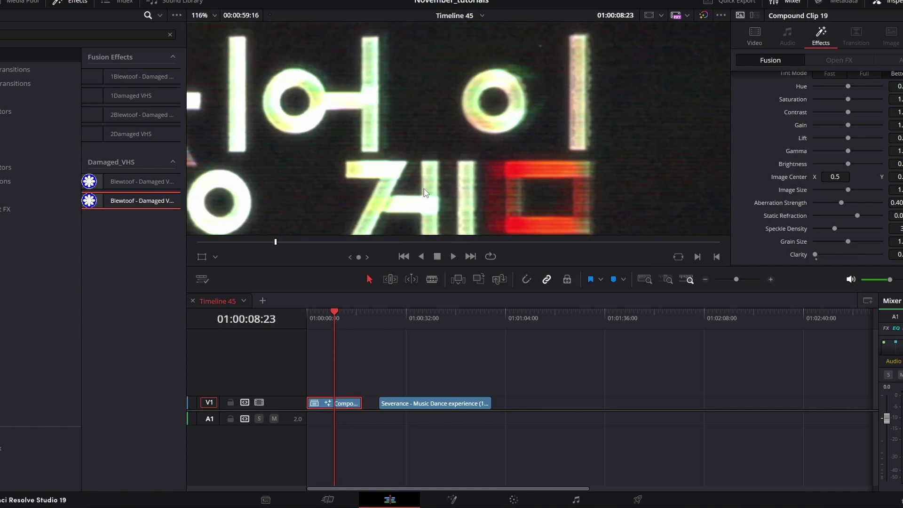
pyautogui.click(828, 255)
pyautogui.moveTo(474, 139); pyautogui.dragTo(628, 130)
pyautogui.scroll(-2, 343, 123)
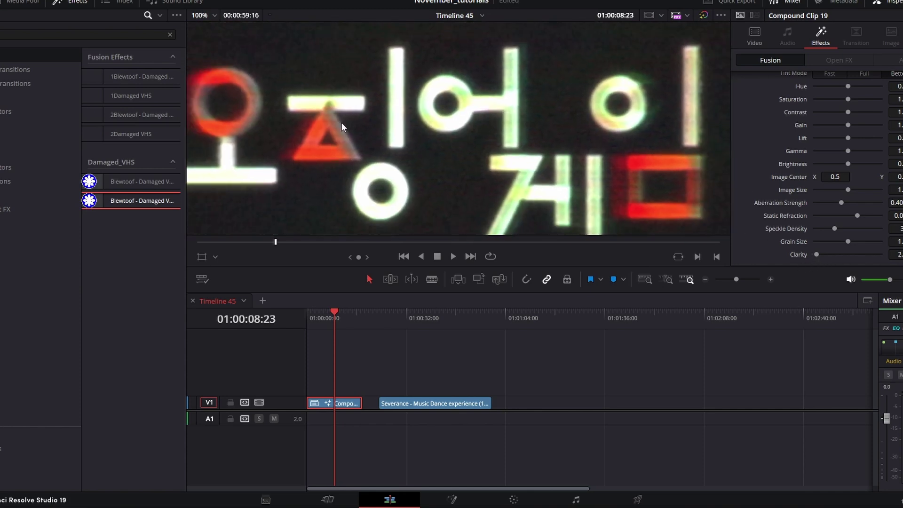
pyautogui.scroll(-2, 341, 122)
pyautogui.scroll(-1, 499, 164)
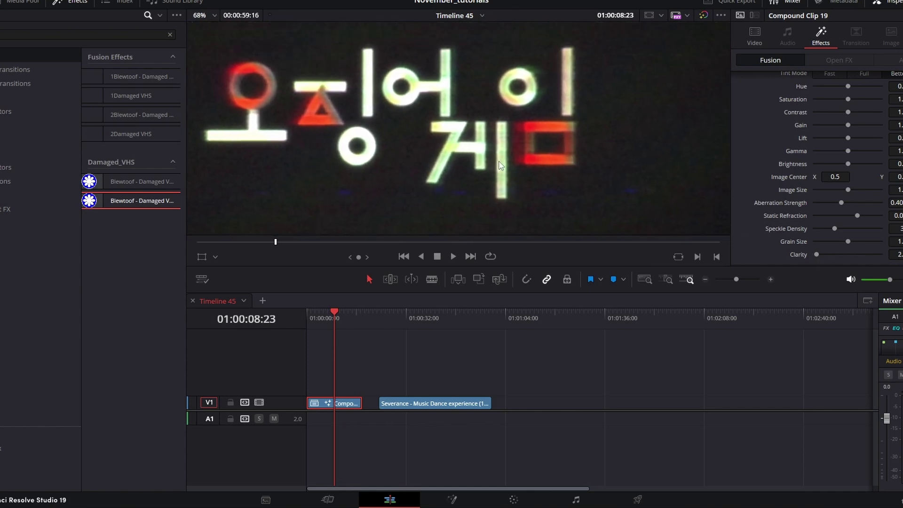
# Try raising the Grain Size to about 3 and inspect the grain on the title and background
pyautogui.moveTo(849, 242); pyautogui.dragTo(865, 243)
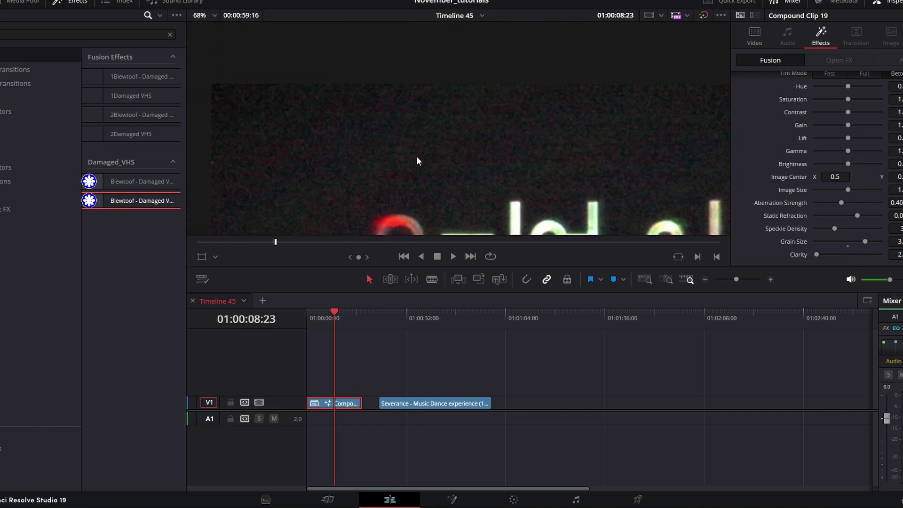
pyautogui.scroll(2, 417, 159)
pyautogui.moveTo(434, 157); pyautogui.dragTo(371, 5)
pyautogui.moveTo(482, 106); pyautogui.dragTo(437, 155)
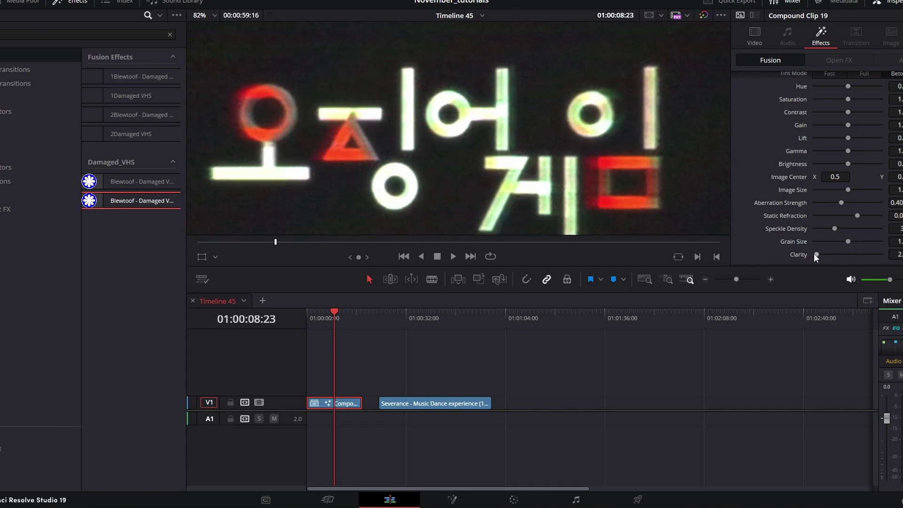
# Lower the effect's gamma and raise its Grain Size slightly to about 1.2
pyautogui.click(827, 151)
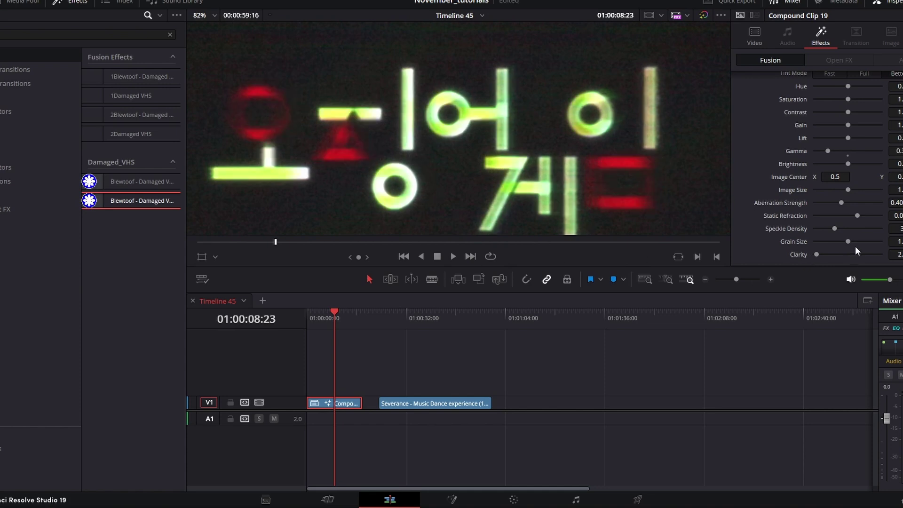
pyautogui.moveTo(848, 242); pyautogui.dragTo(850, 242)
# Enlarge the Severance clip to a zoom of 1.360 so that it fills the frame
pyautogui.click(395, 324)
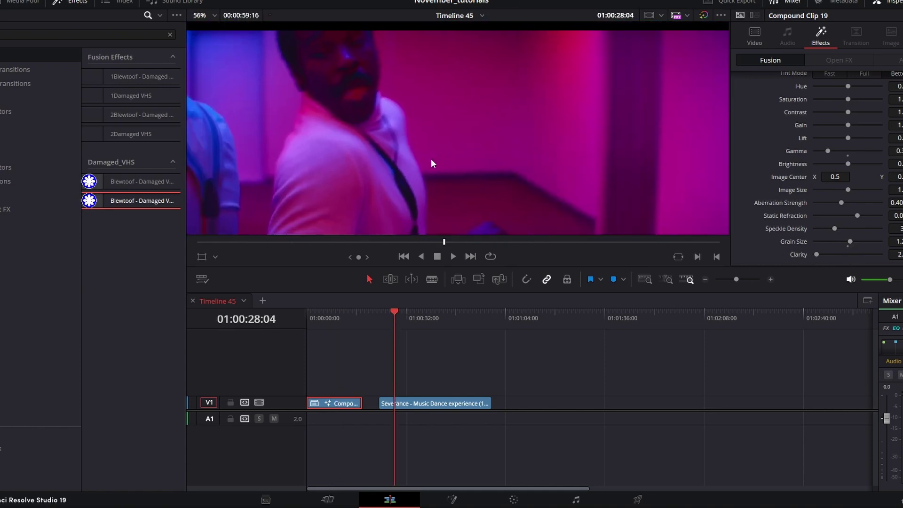
pyautogui.click(407, 313)
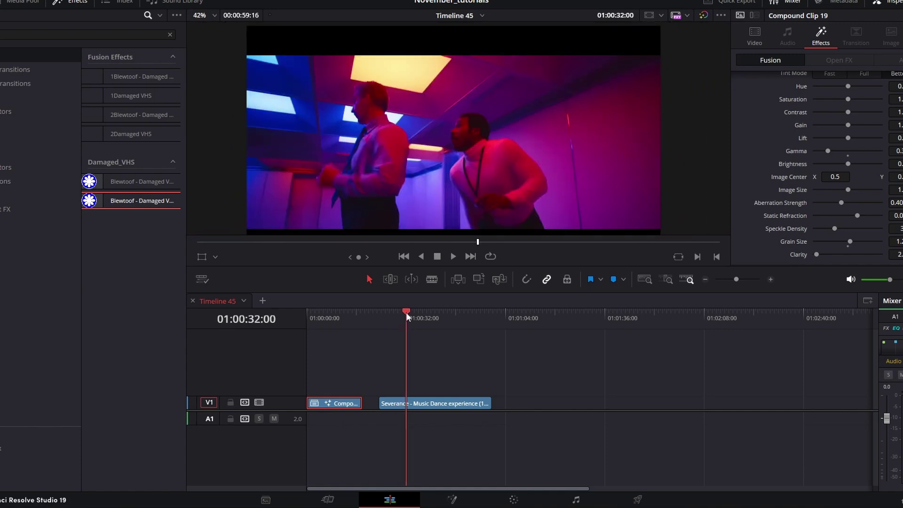
pyautogui.click(427, 404)
pyautogui.moveTo(828, 75); pyautogui.dragTo(836, 74)
pyautogui.scroll(-4, 545, 92)
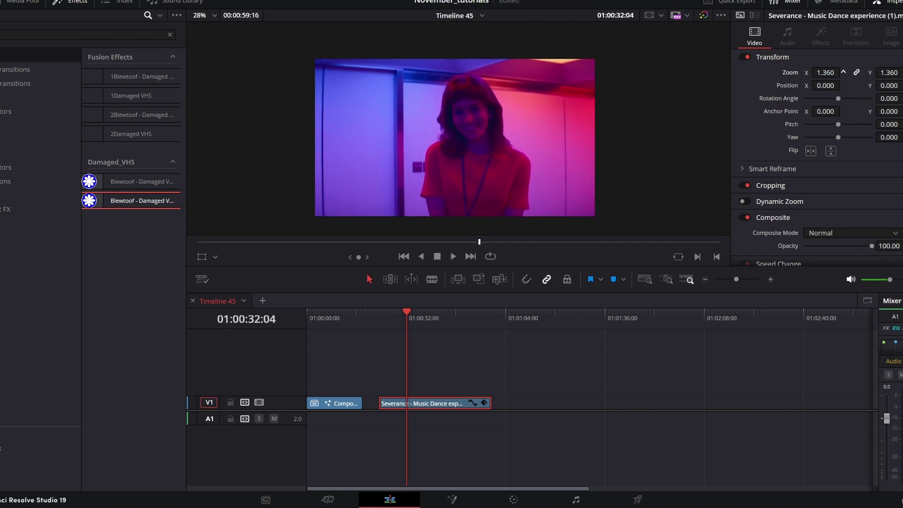
# Turn the Severance clip into a compound clip and apply the second Blewtoof Damaged VHS effect to it
pyautogui.rightClick(413, 400)
pyautogui.click(505, 96)
pyautogui.click(513, 277)
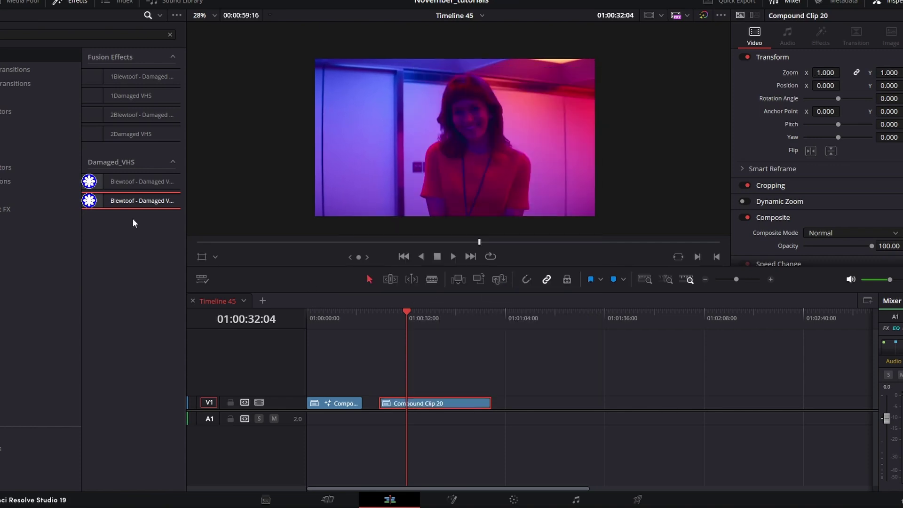
pyautogui.moveTo(136, 200); pyautogui.dragTo(415, 397)
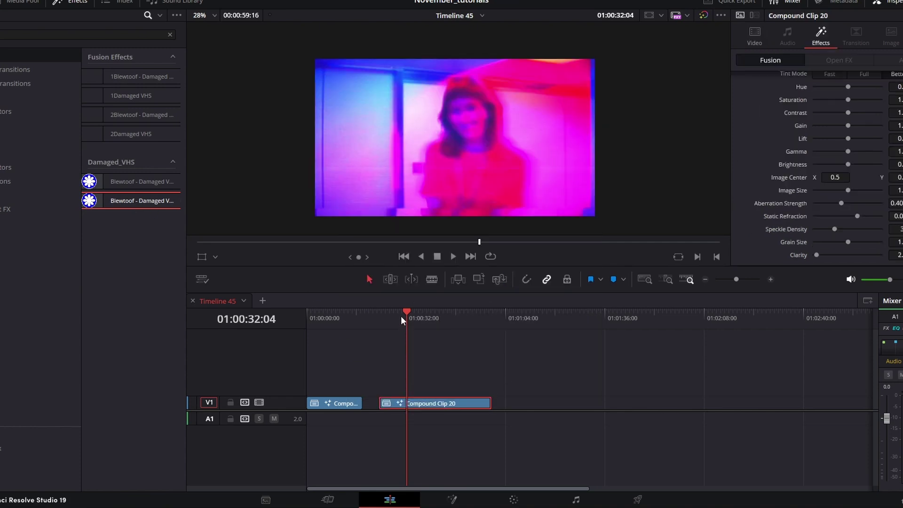
# Lower the Clarity to its minimum and the Brightness below zero on the Severance clip's effect, checking both in playback
pyautogui.click(388, 313)
pyautogui.press('space')
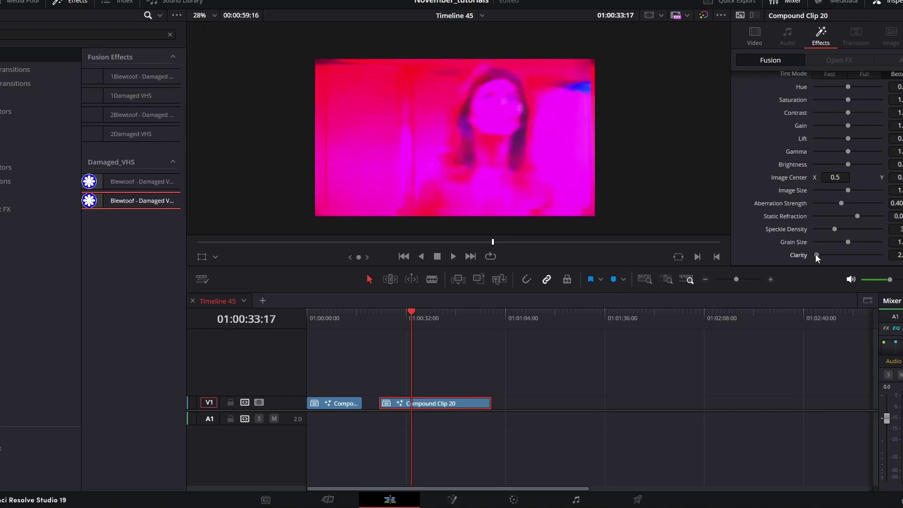
pyautogui.moveTo(816, 255); pyautogui.dragTo(809, 255)
pyautogui.press('space')
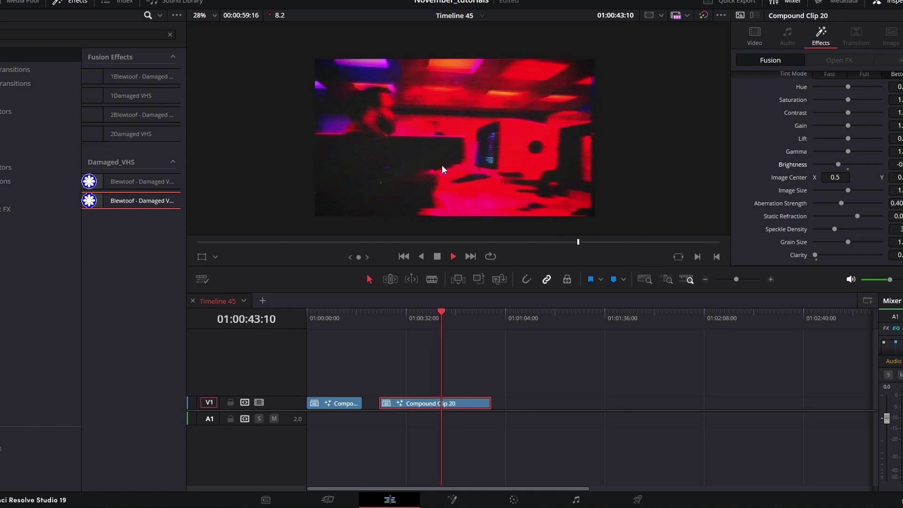
pyautogui.press('space')
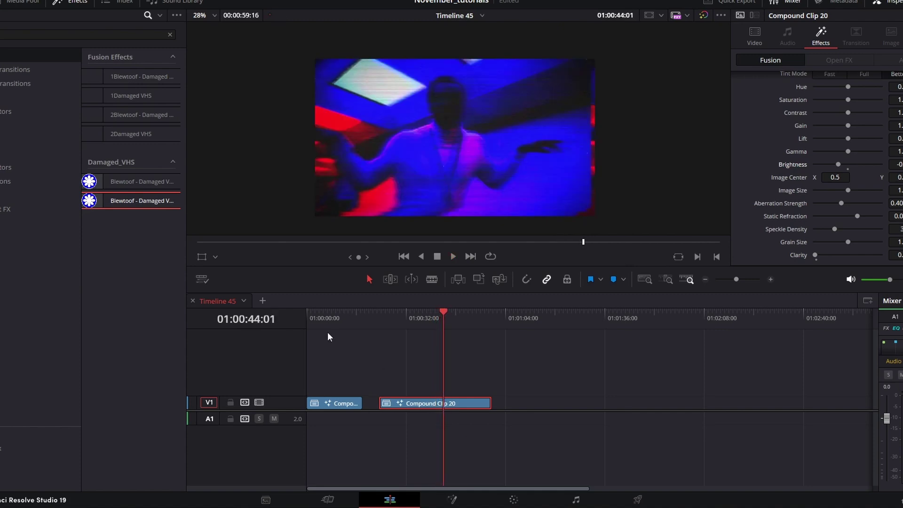